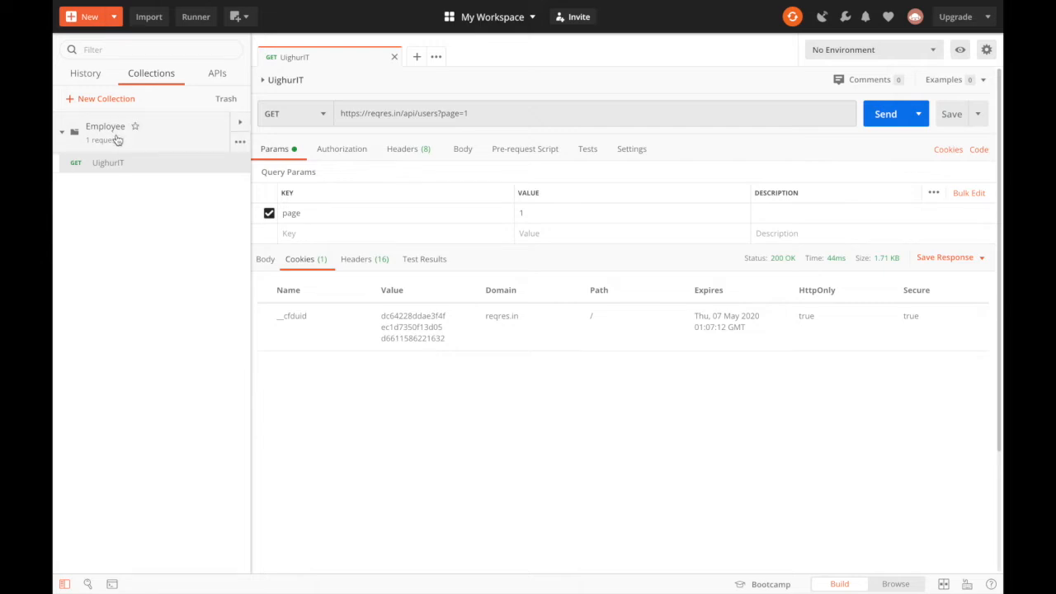
Step: Start a new collection and name it Eggs
click(91, 18)
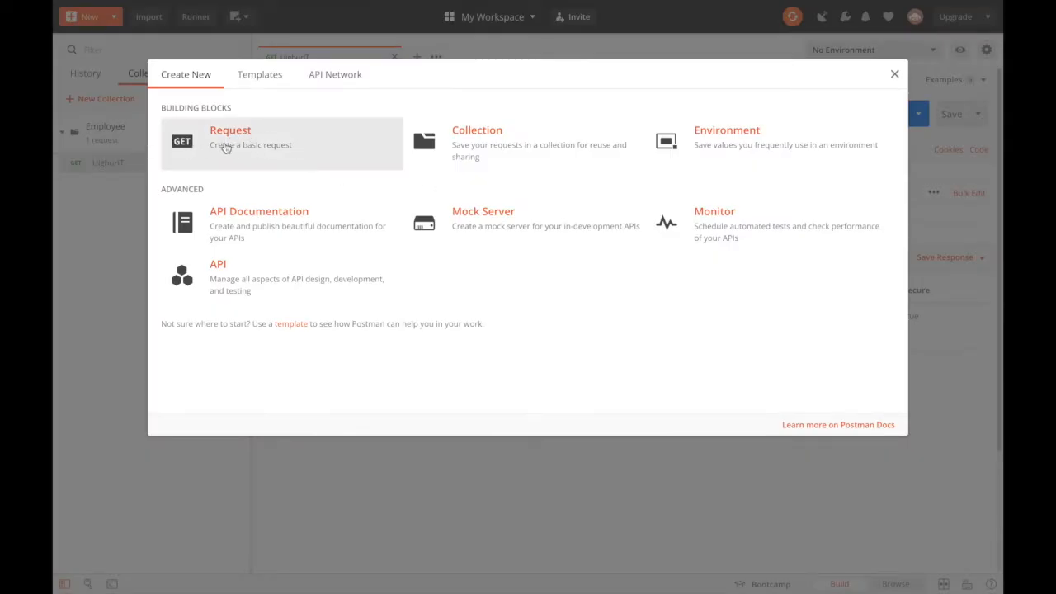
click(506, 160)
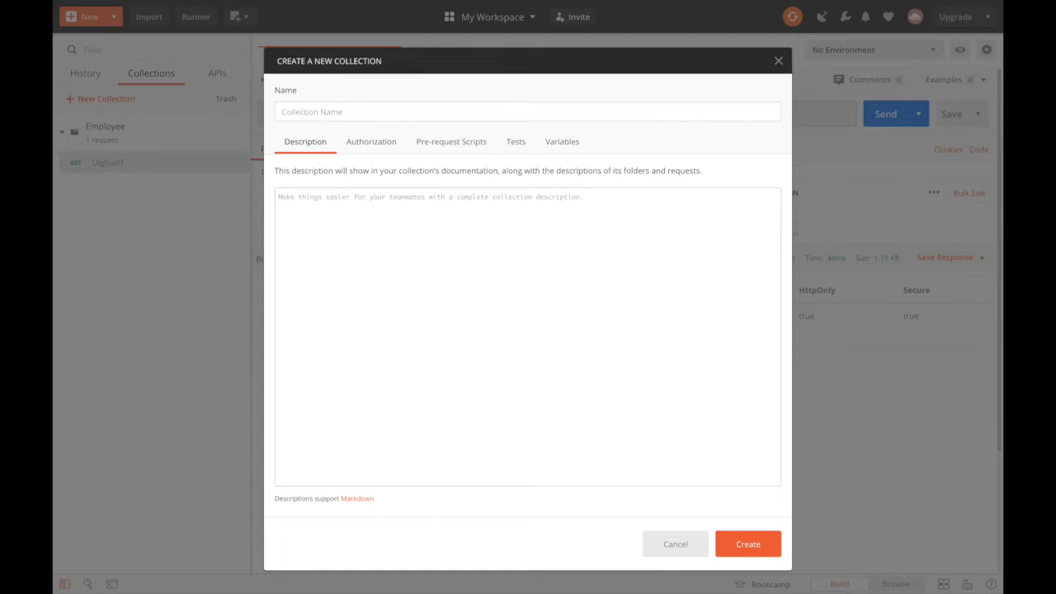
text(Eggs)
click(290, 203)
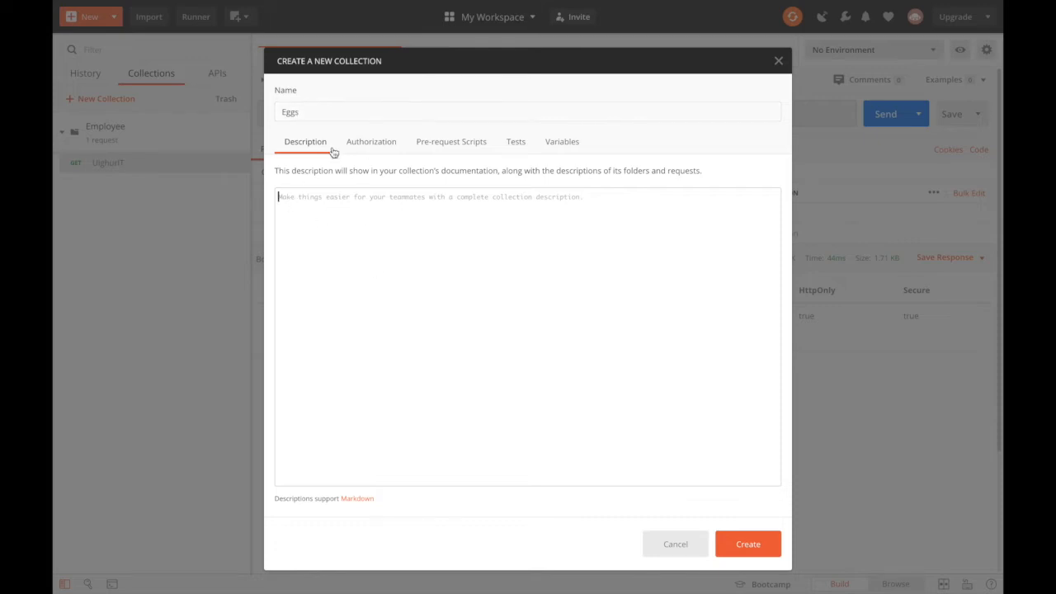
click(307, 111)
double_click(307, 111)
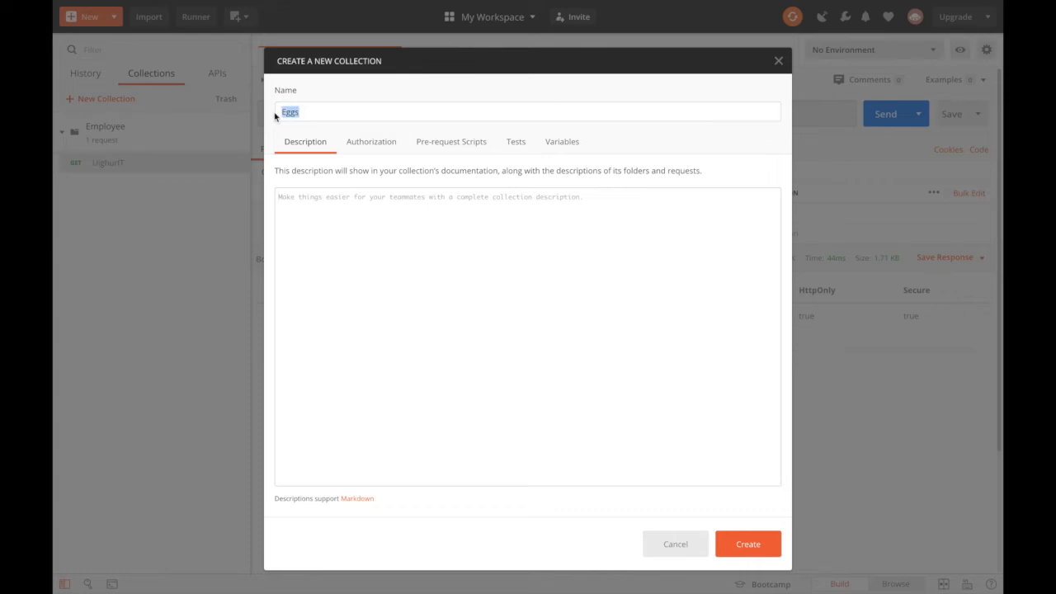
click(293, 211)
Step: Try Basic Auth as the collection's authorization type and set it back to No Auth
click(362, 144)
click(308, 144)
click(374, 147)
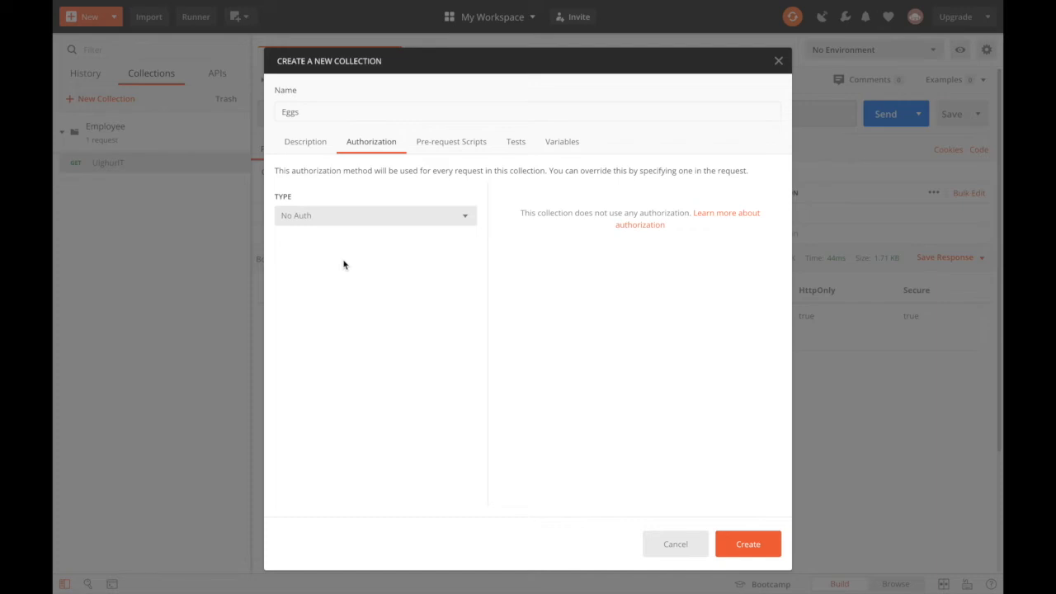
click(373, 217)
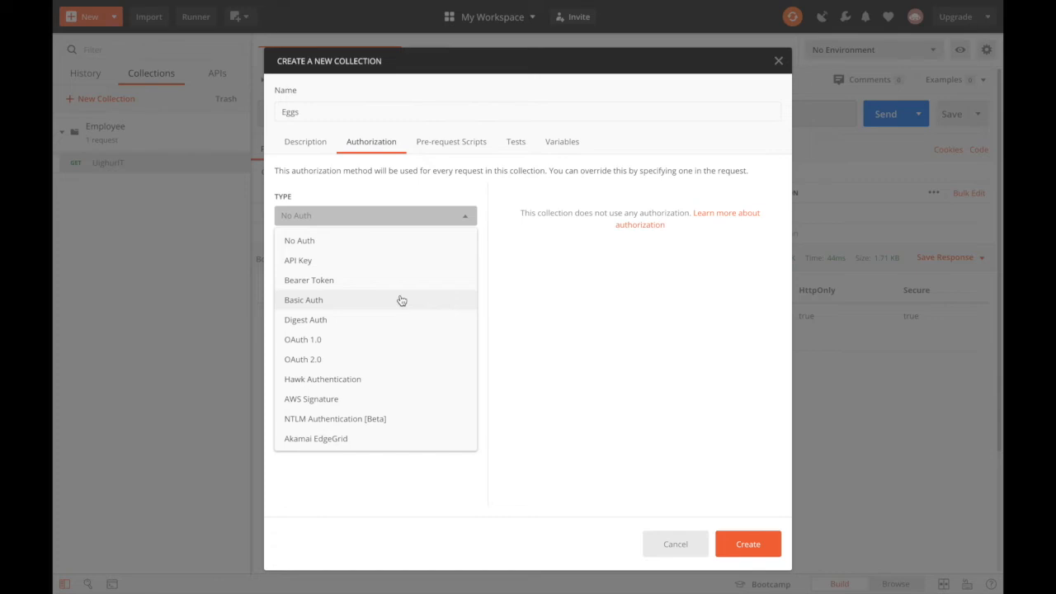
click(334, 301)
click(617, 262)
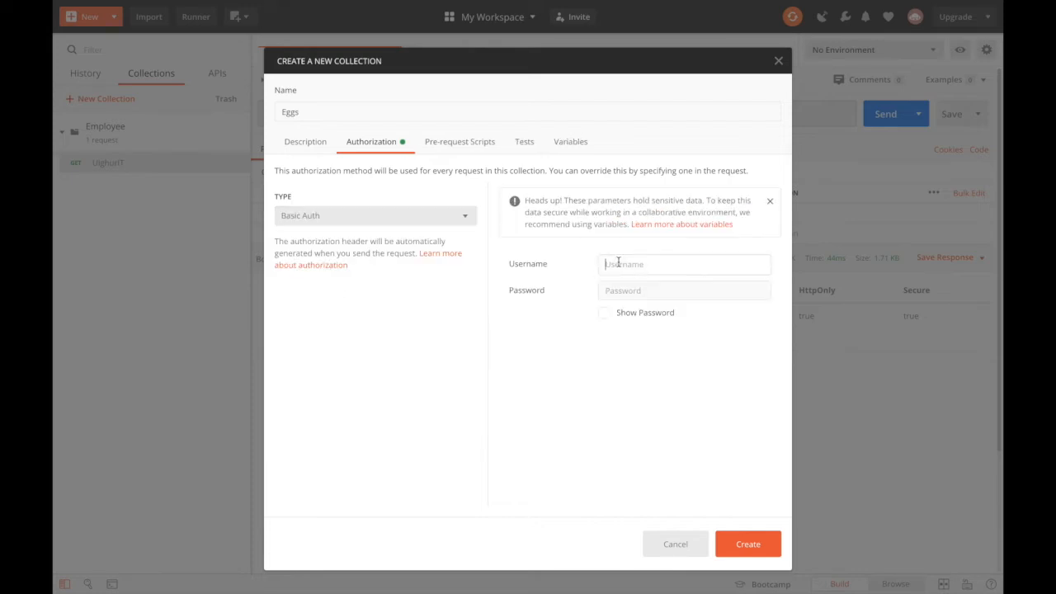
click(621, 293)
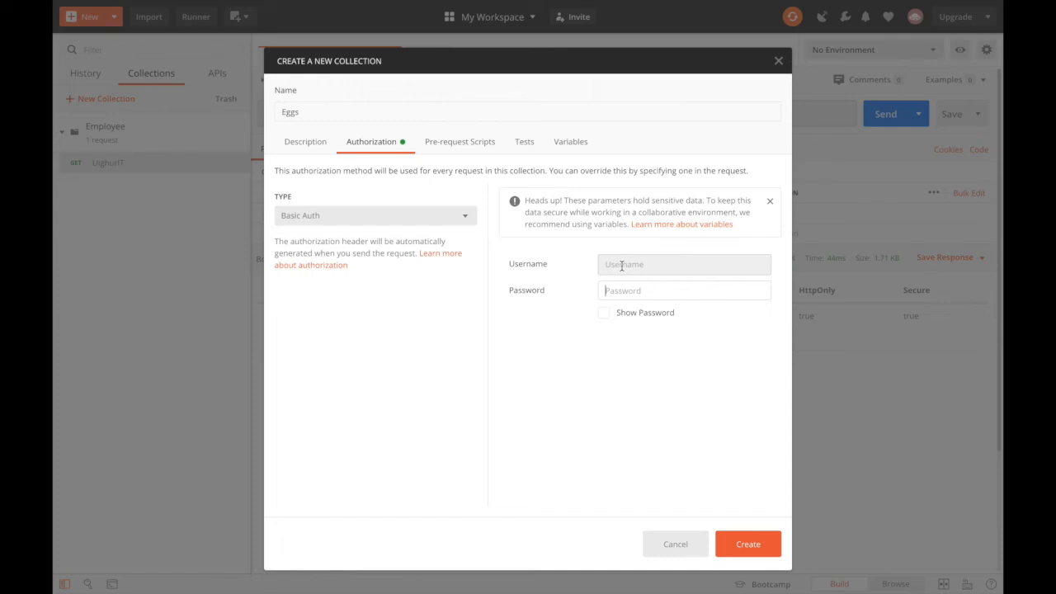
click(336, 215)
click(301, 246)
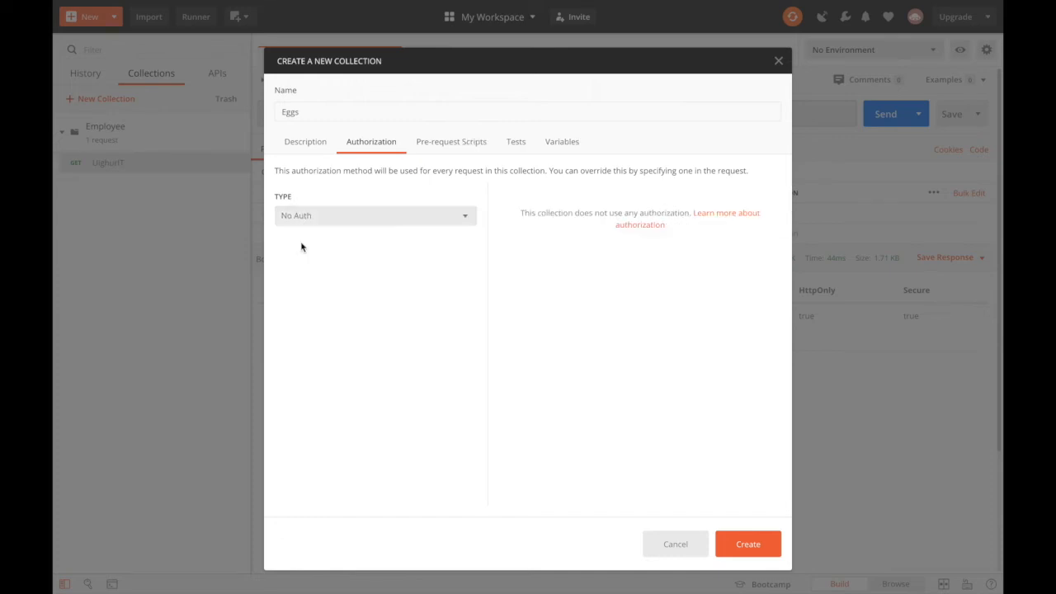
Step: Look through the collection's pre-request scripts, tests and variables, and create the collection
click(450, 150)
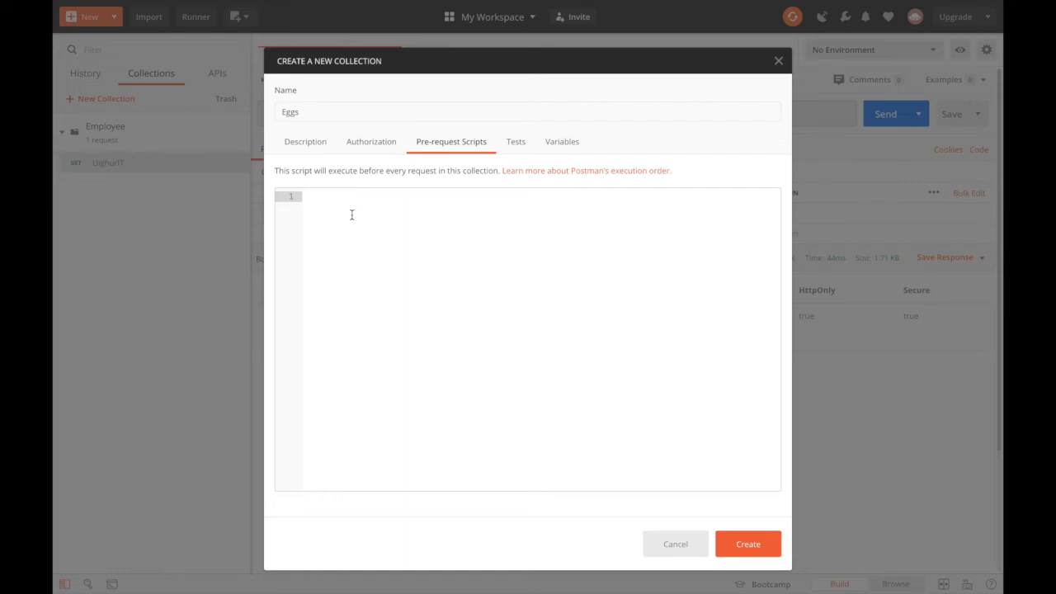
click(519, 140)
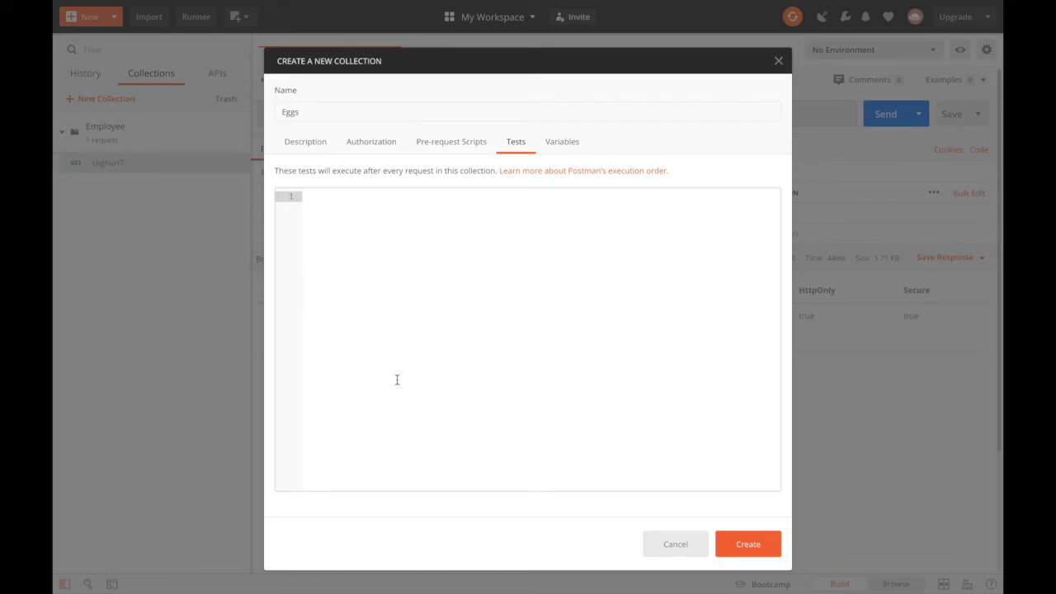
click(564, 144)
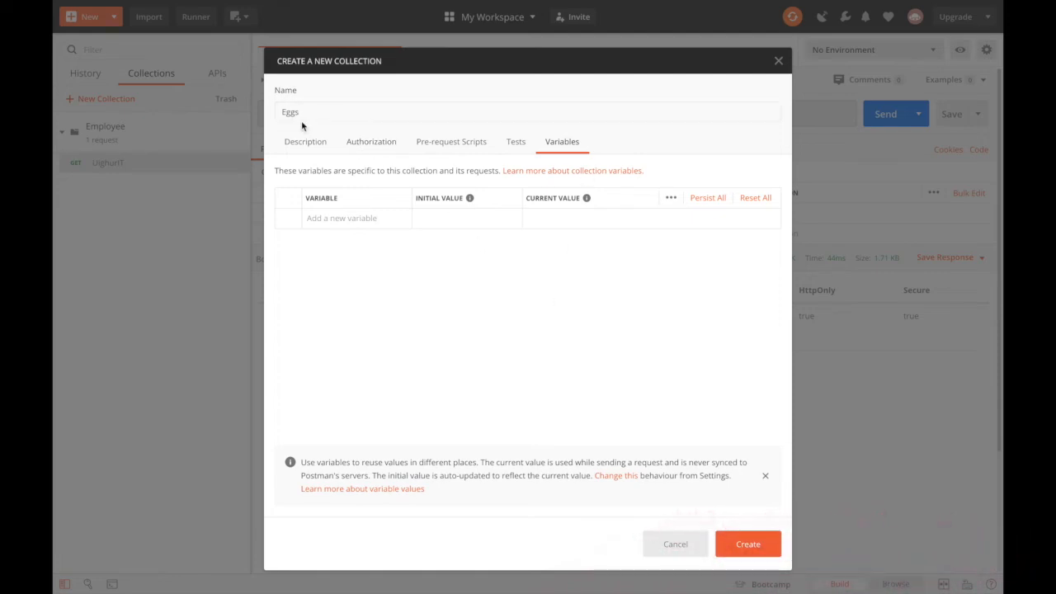
click(753, 545)
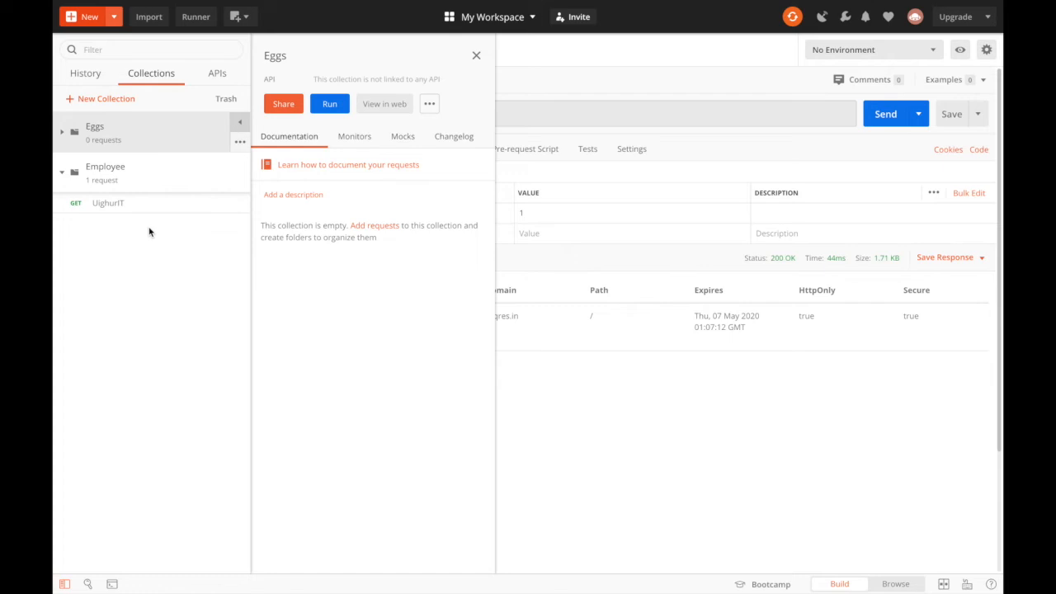
Step: View the available actions and the sharing options of the Eggs collection
click(239, 145)
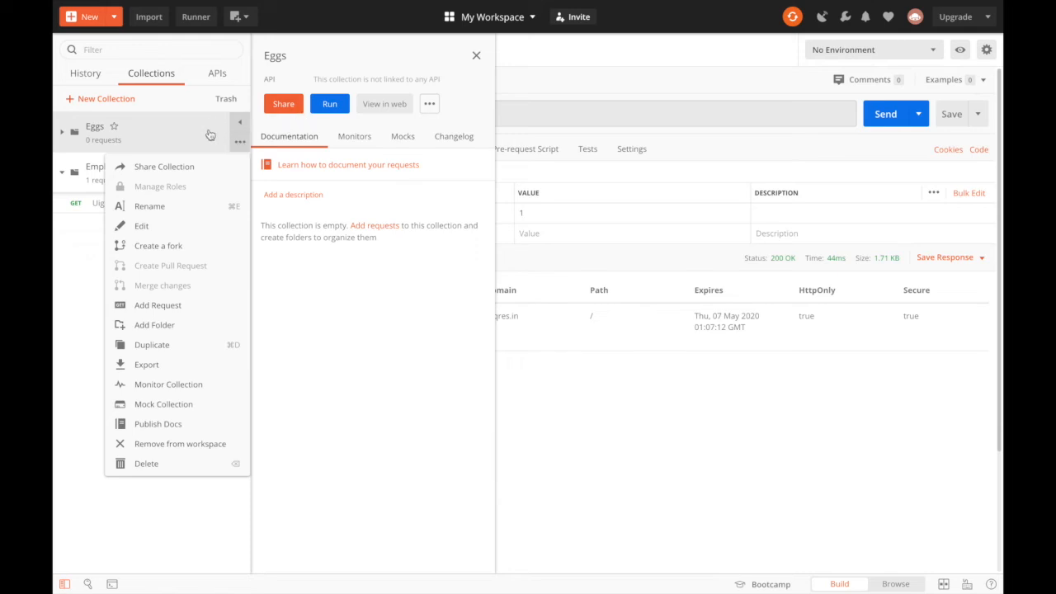
click(211, 136)
click(283, 104)
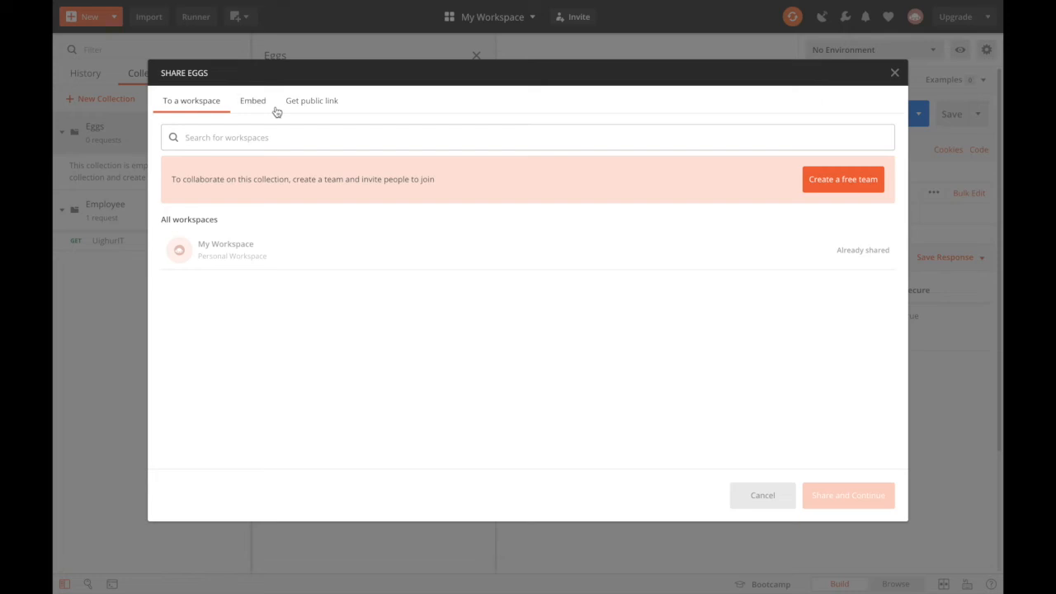
click(895, 75)
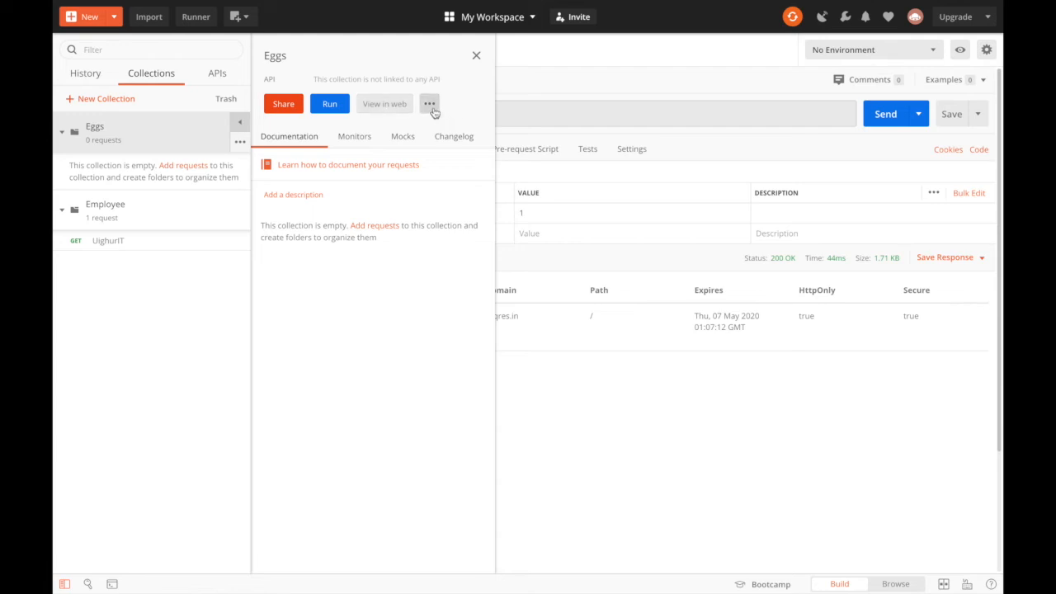
click(239, 143)
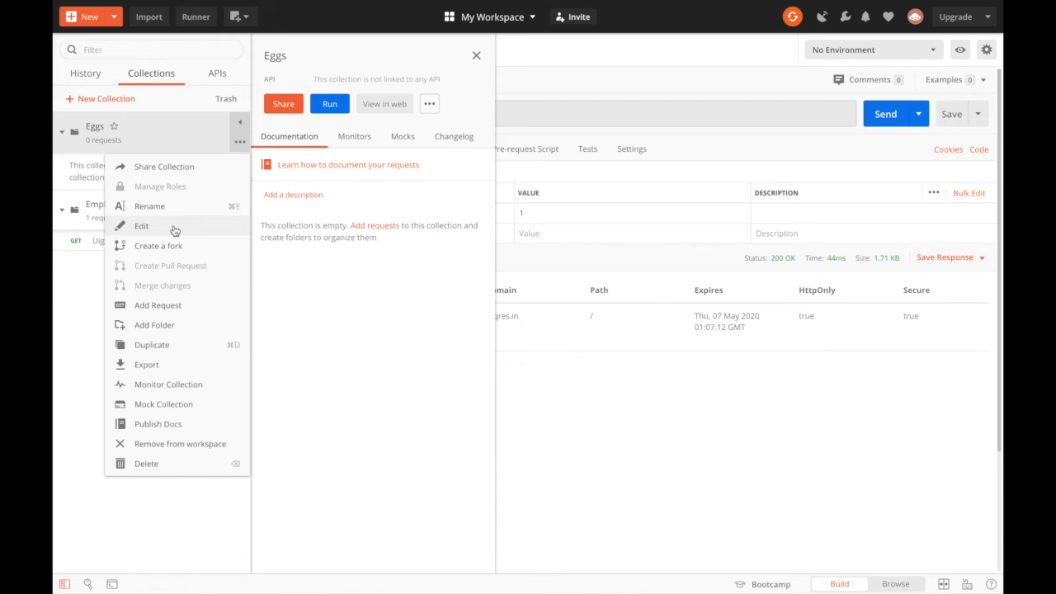
click(153, 305)
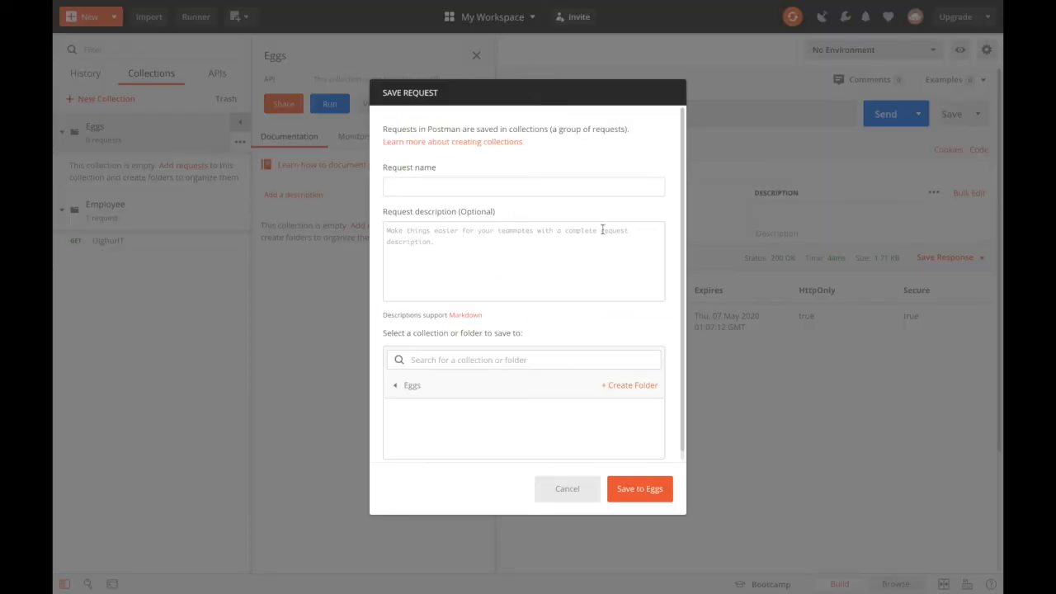
click(574, 496)
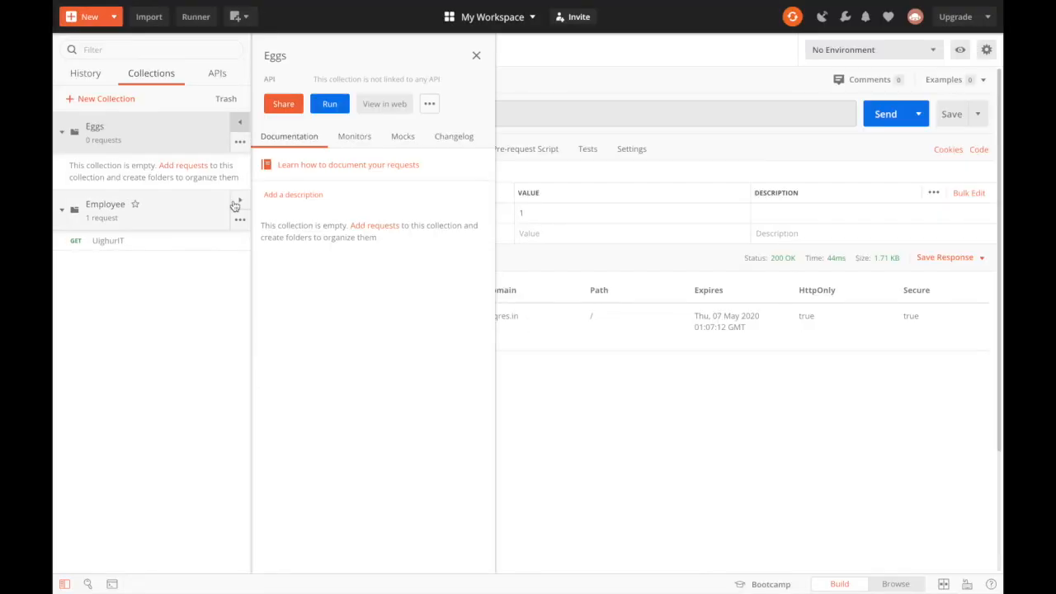
Step: Add a folder named Get to the Eggs collection
click(240, 142)
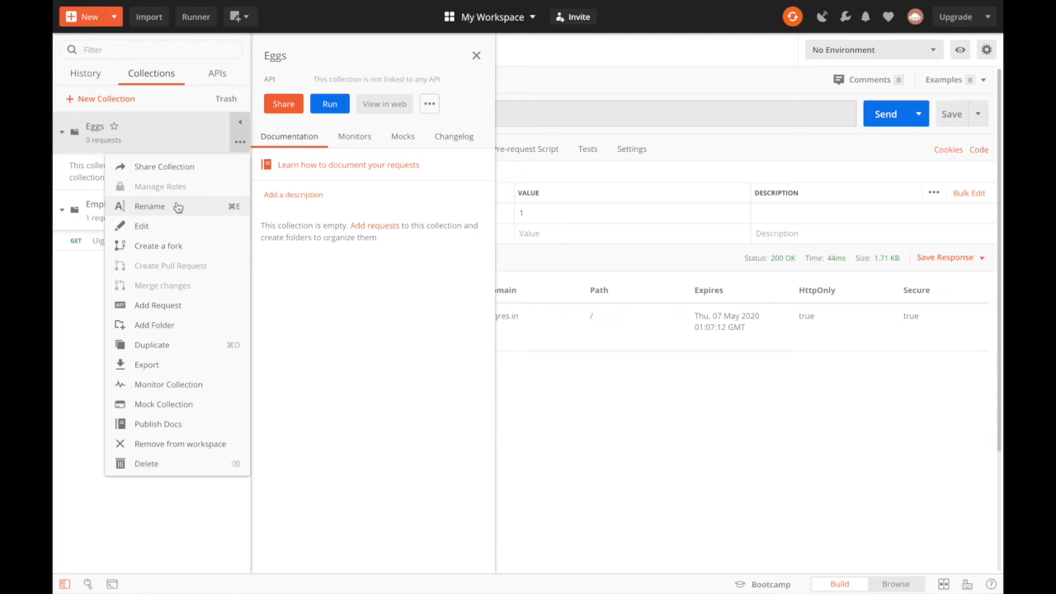
click(157, 324)
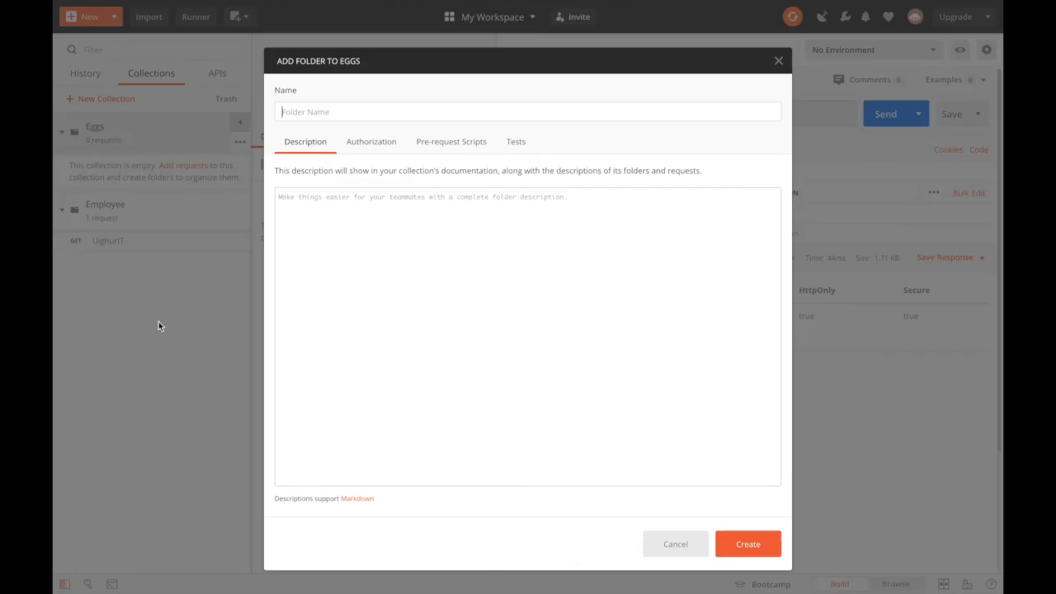
click(321, 113)
text(Get)
click(755, 548)
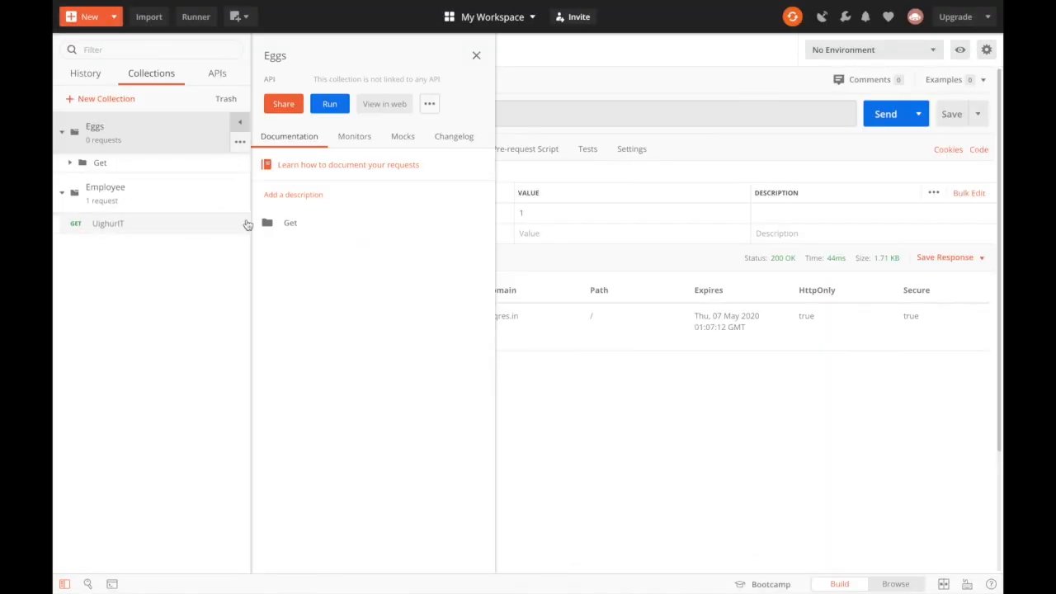
Step: Add a second folder named Post to the Eggs collection
click(239, 142)
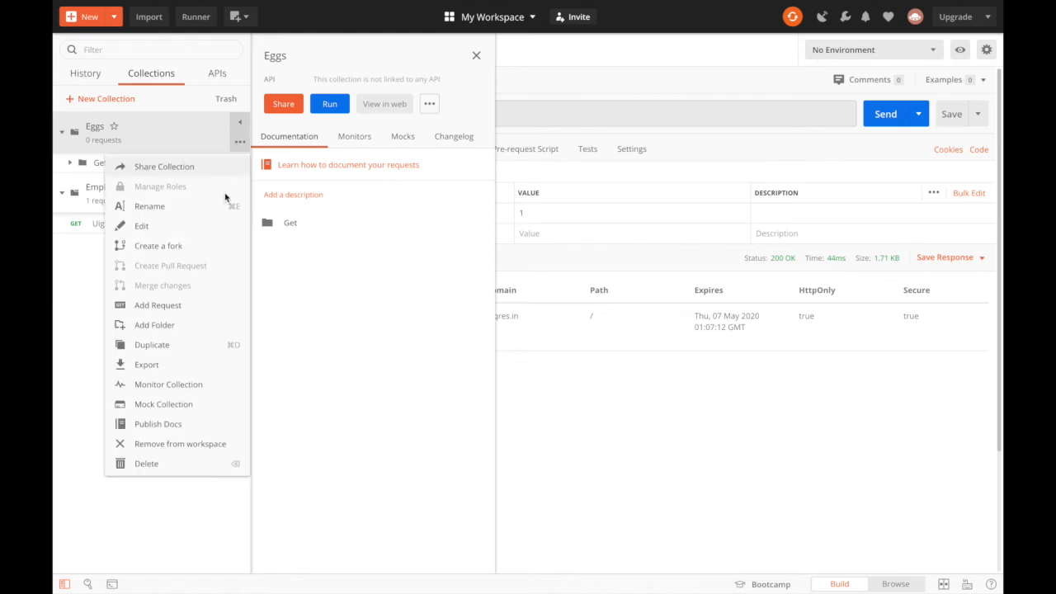
click(155, 327)
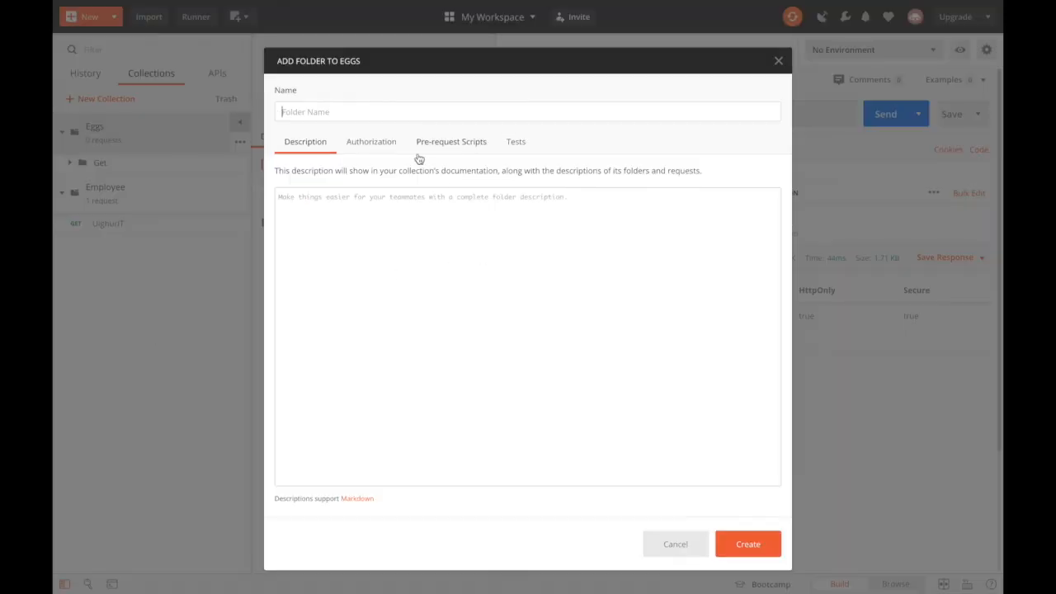
text(Oost)
key(BackSpace)
key(BackSpace)
key(BackSpace)
key(BackSpace)
text(P)
click(748, 545)
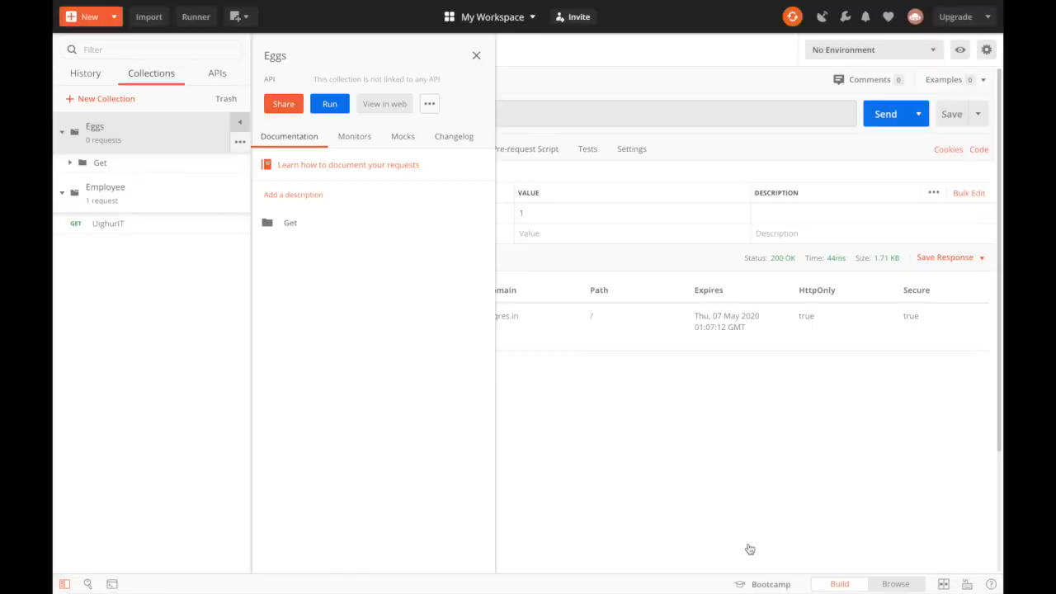
Step: View the contents and available actions of the Get folder, and collapse it again
click(70, 165)
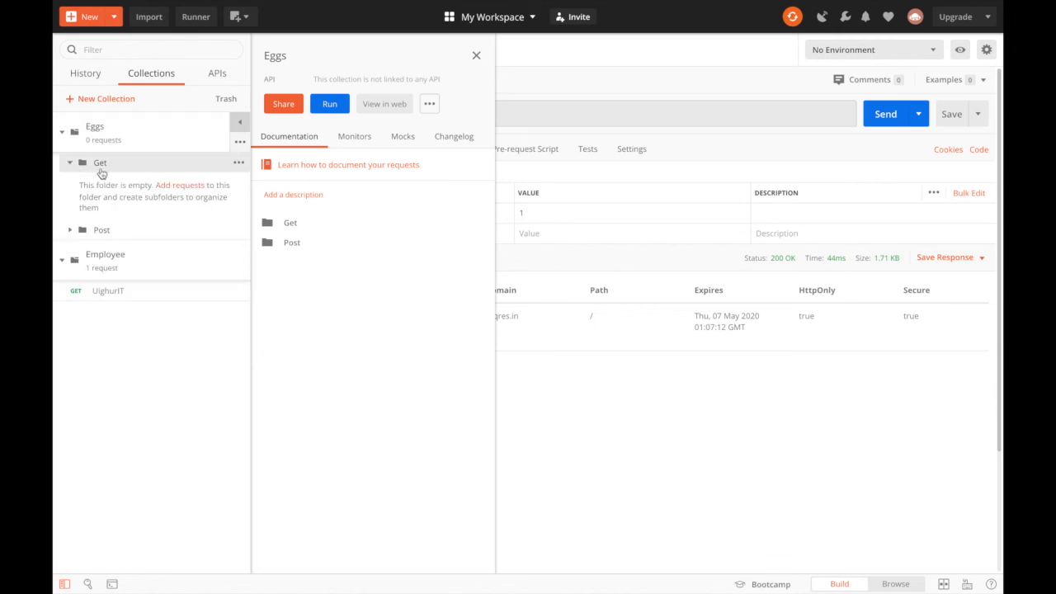
right_click(145, 167)
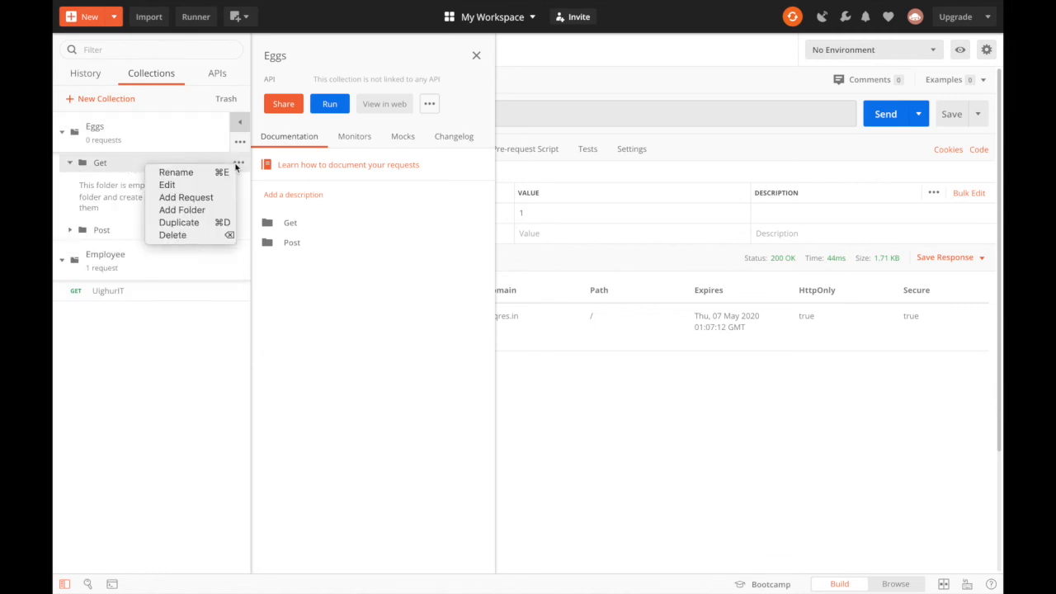
click(245, 167)
click(154, 164)
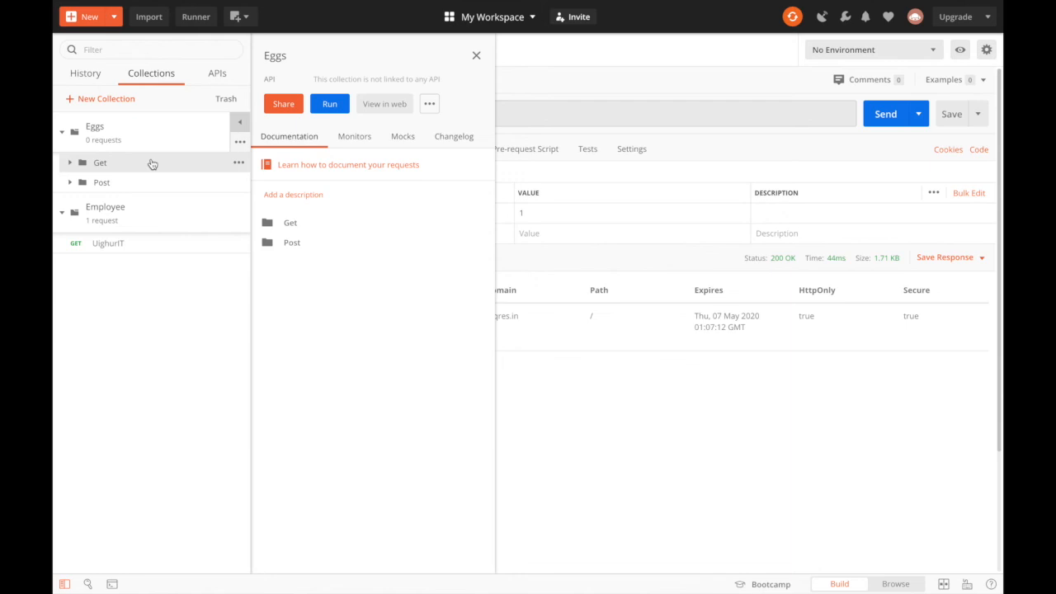
Step: Start a monitor for the Eggs collection and set its run frequency to Hour Timer, Every Hour
click(239, 141)
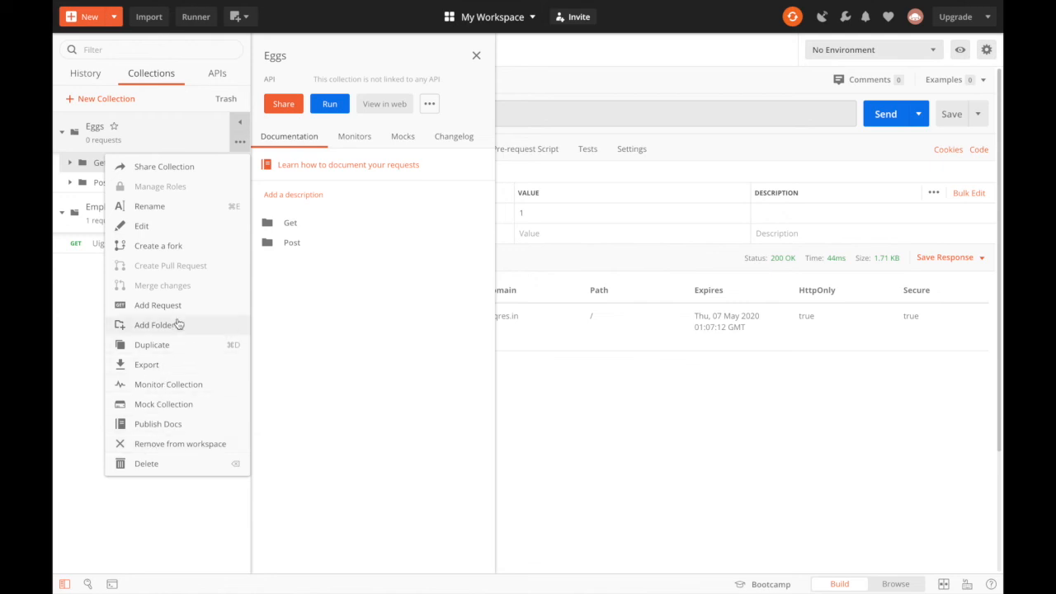
click(166, 385)
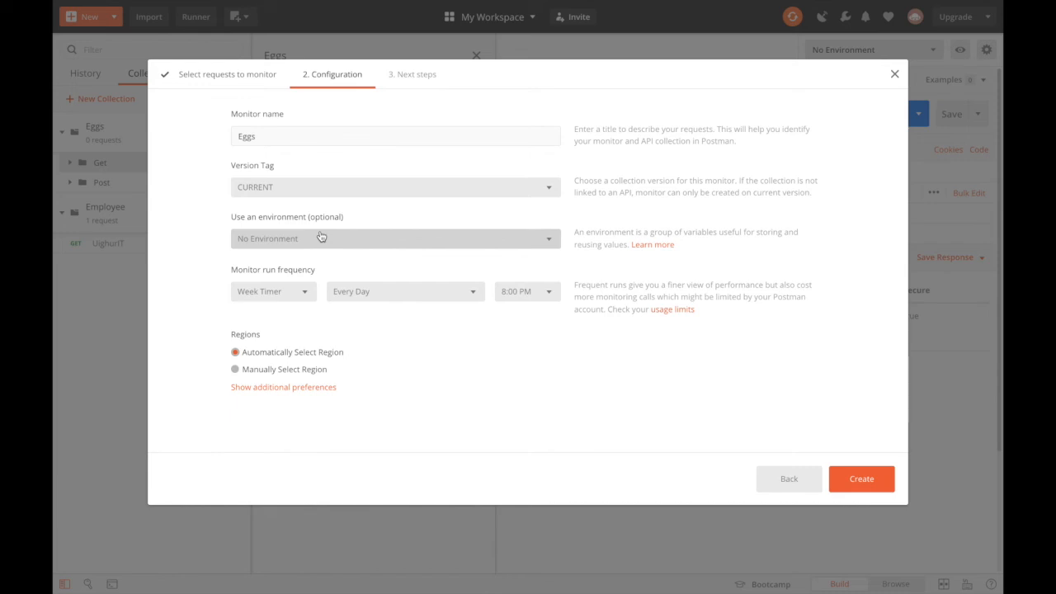
click(297, 288)
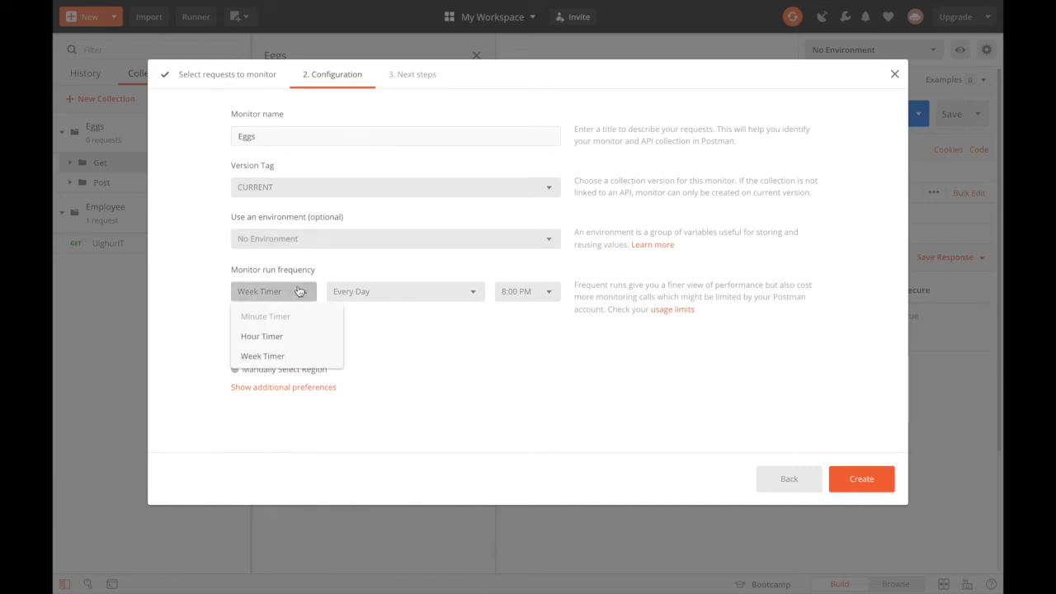
click(266, 337)
click(382, 299)
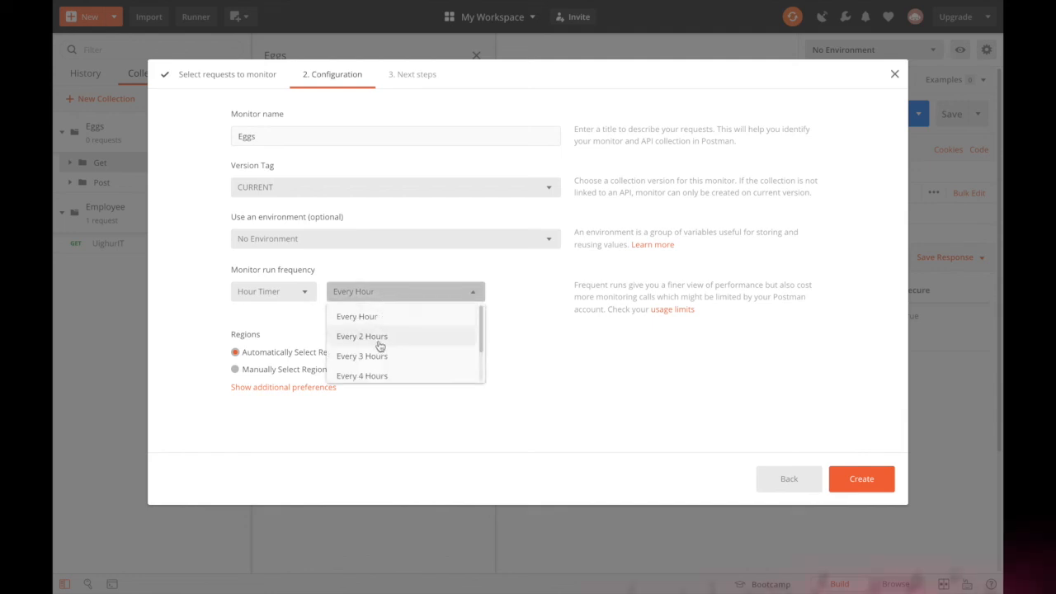
click(212, 311)
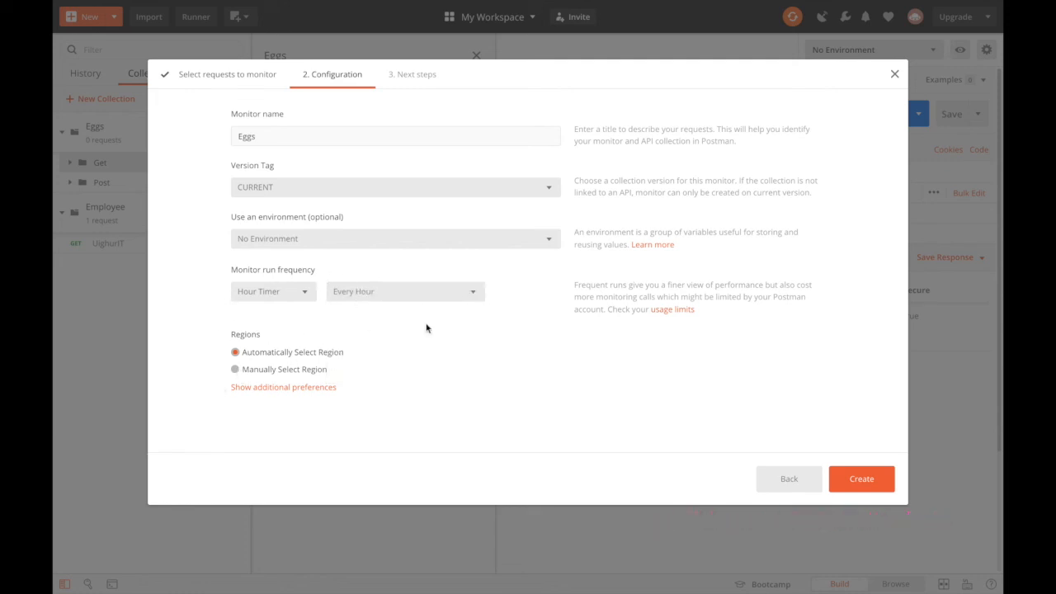
Step: Review the monitor's environment and version tag choices, discard the monitor setup, and close the Eggs collection details
click(427, 239)
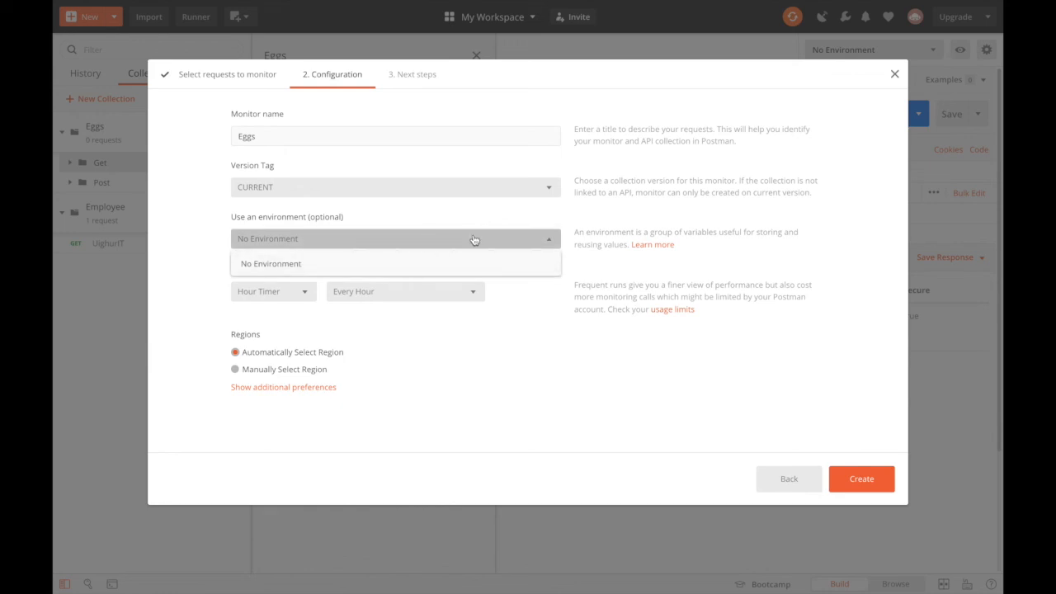
click(431, 215)
click(387, 192)
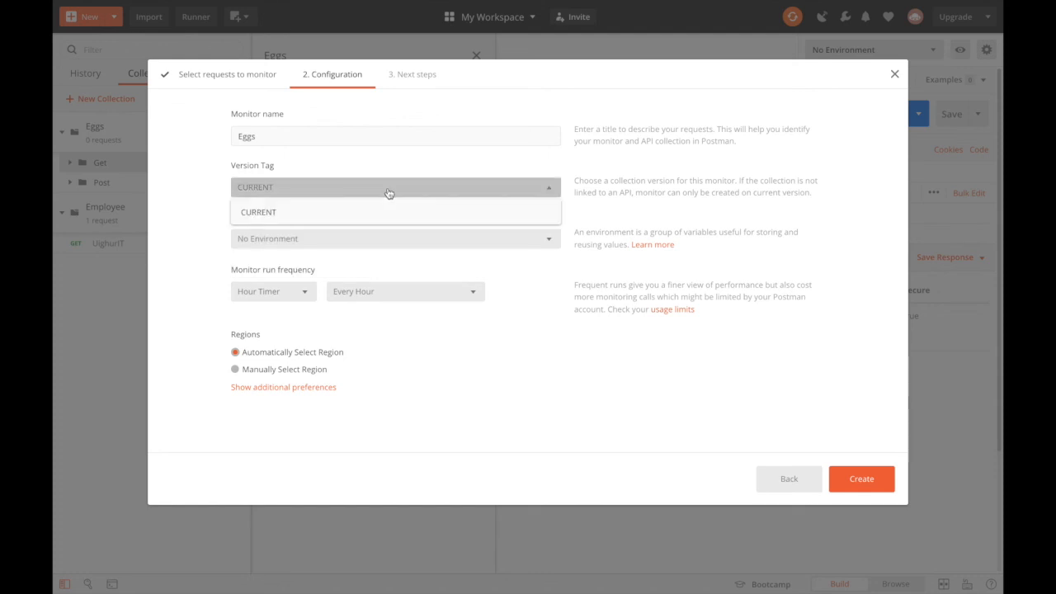
click(358, 173)
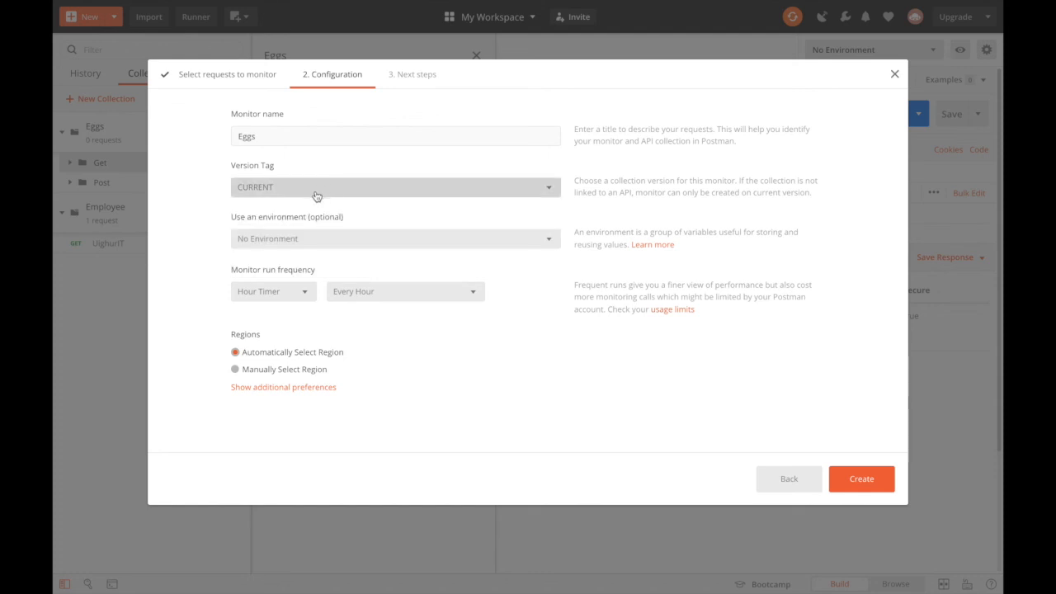
click(281, 194)
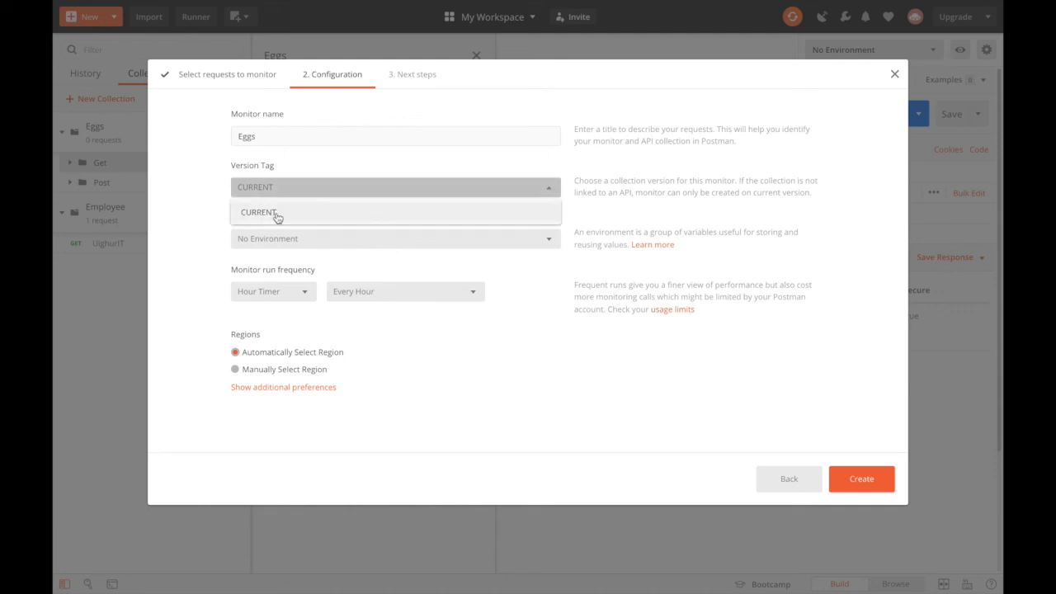
click(206, 188)
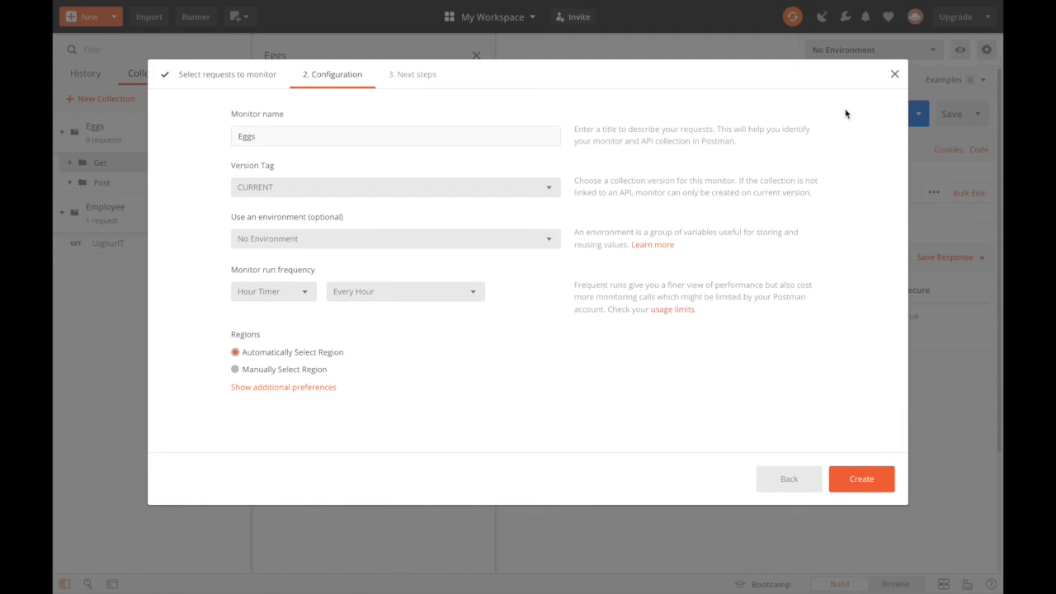
click(895, 74)
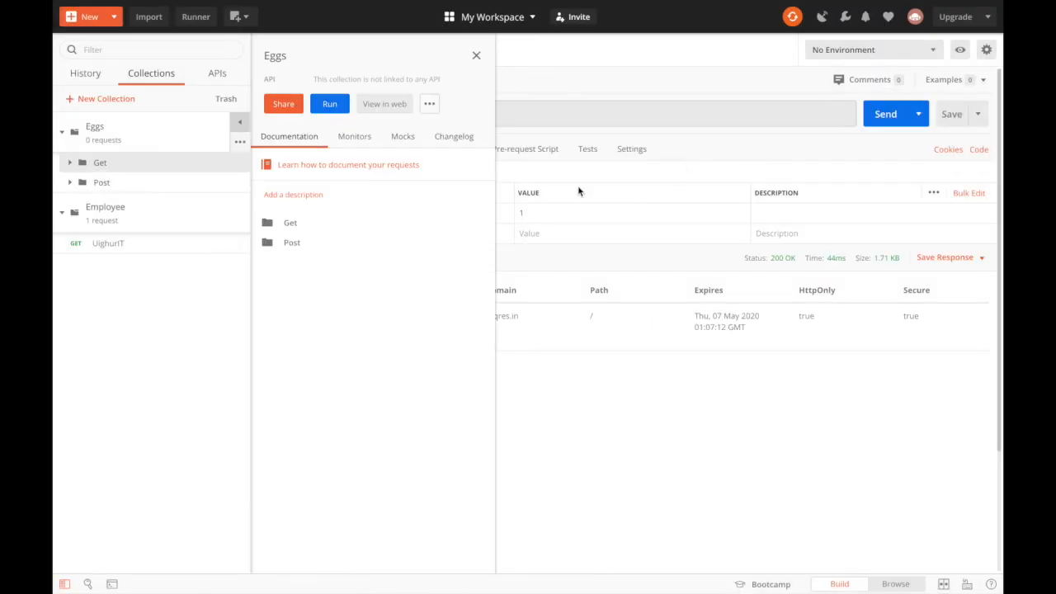
click(477, 56)
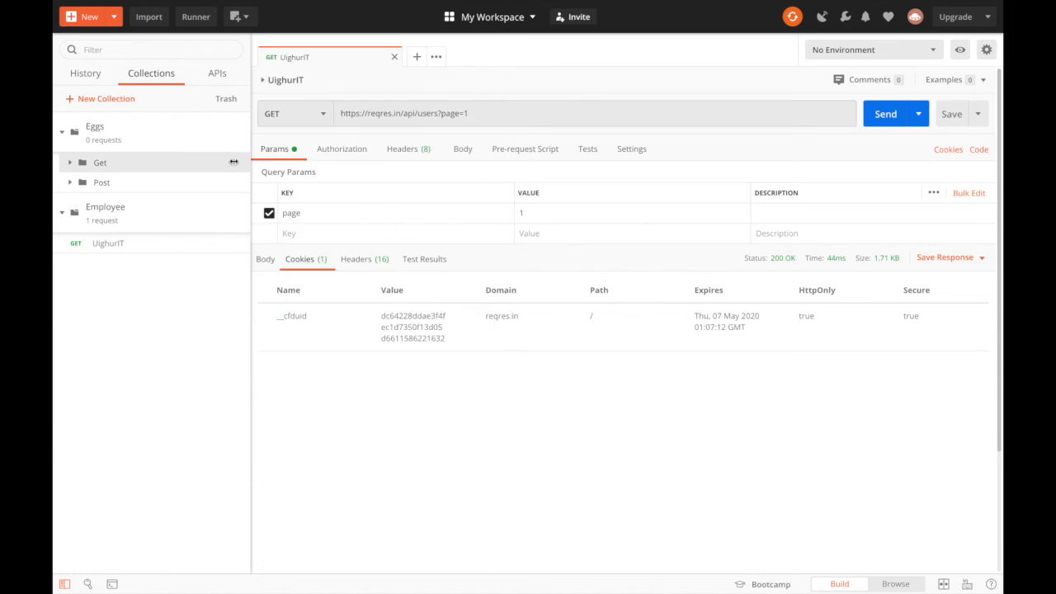
Step: Create a new workspace named UighurIT with the type Personal
click(533, 18)
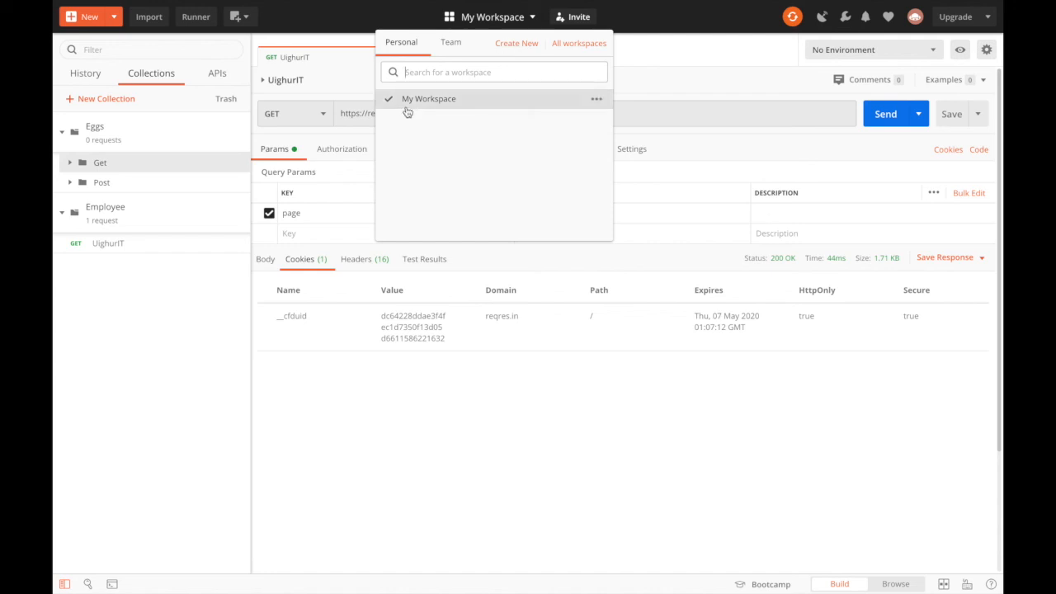
click(518, 45)
click(339, 99)
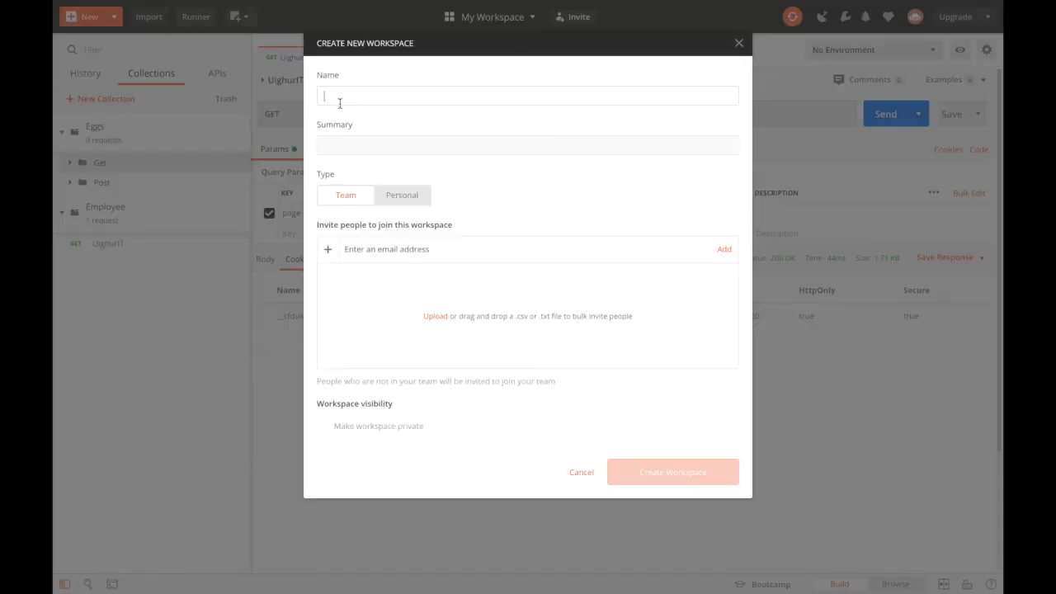
text(Uig)
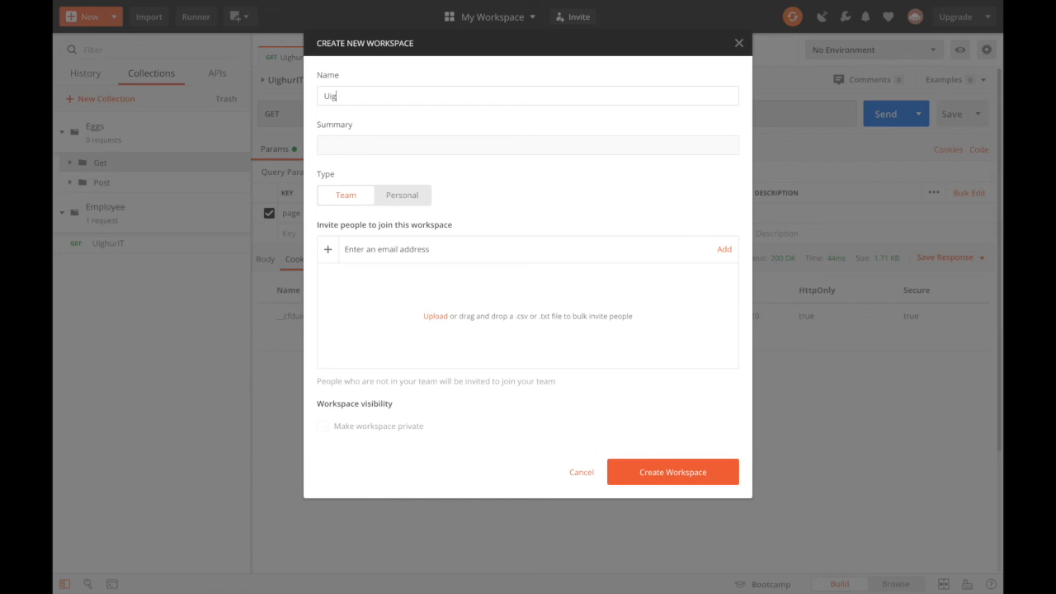
text(hurIT)
click(400, 197)
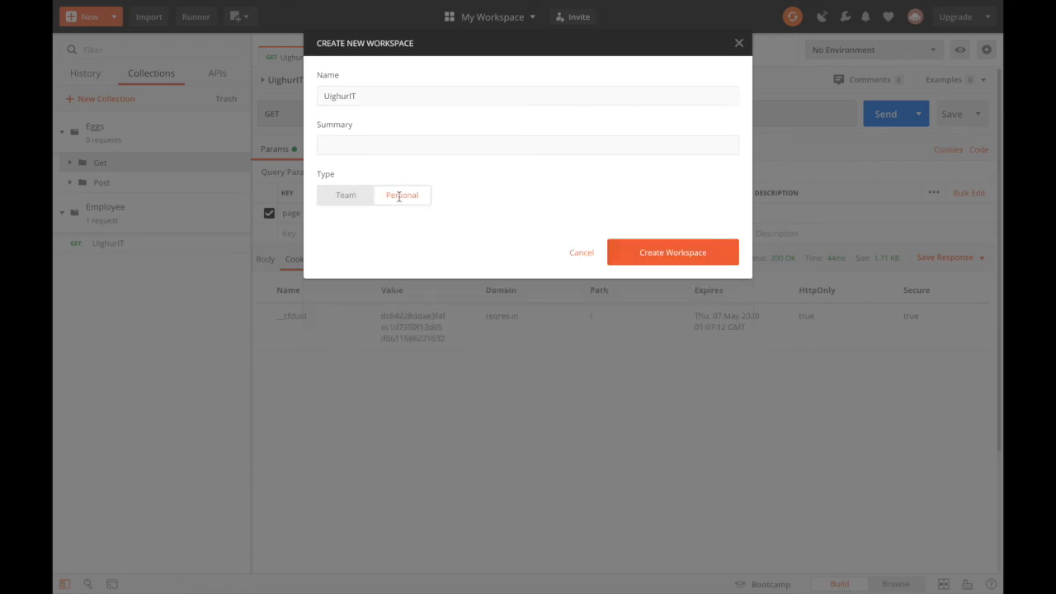
click(359, 197)
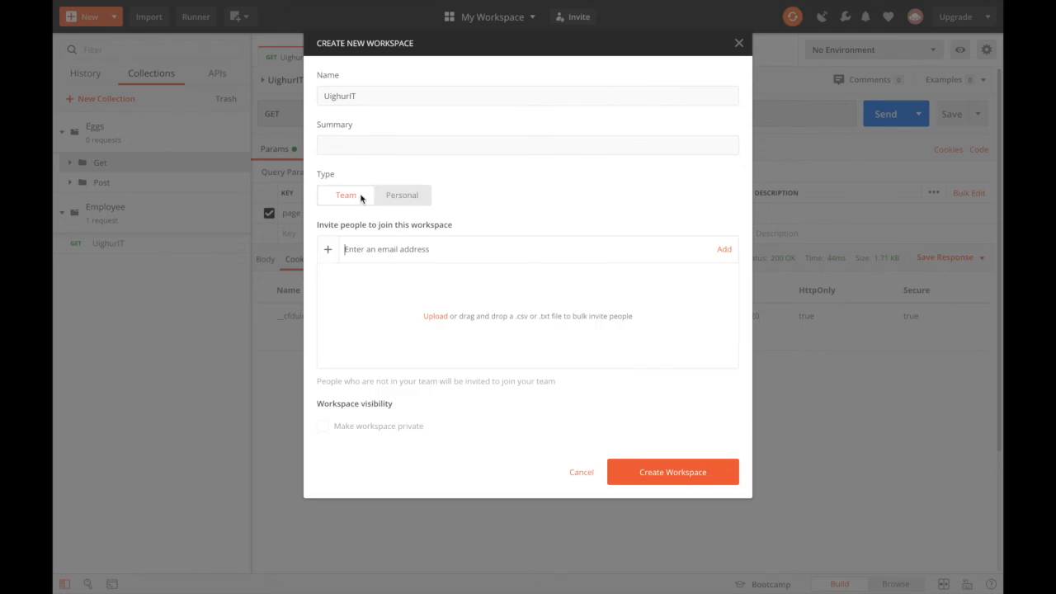
click(397, 196)
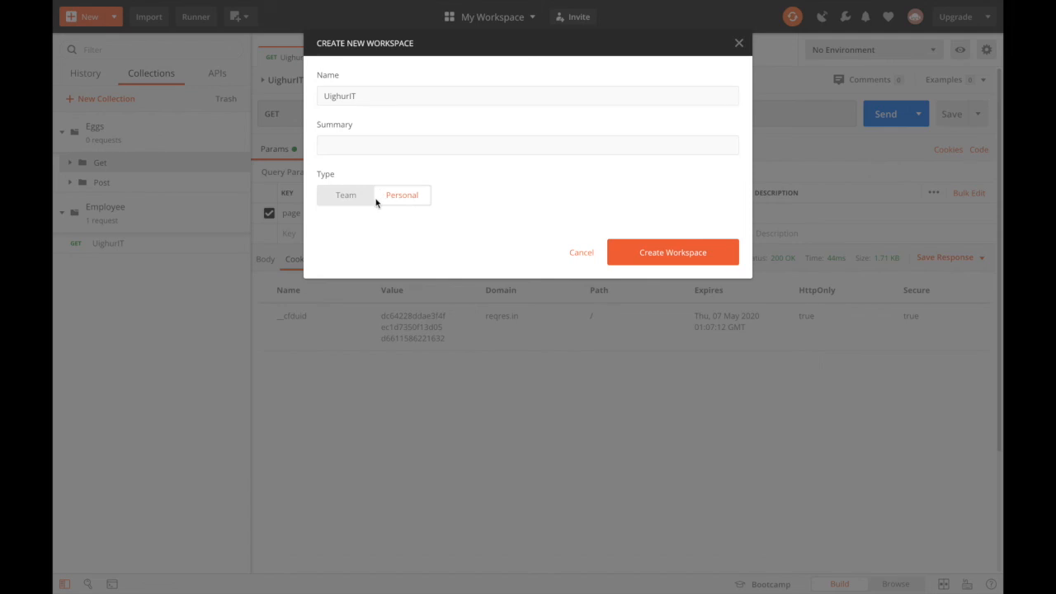
click(354, 149)
click(653, 253)
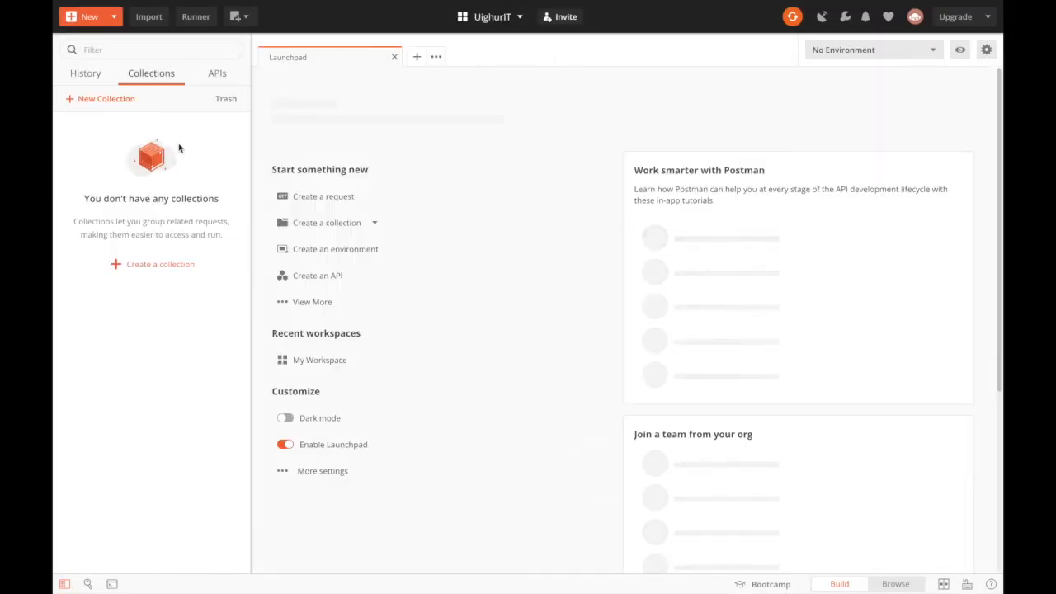
Step: Check the personal and team workspace lists, and switch back to My Workspace
click(511, 18)
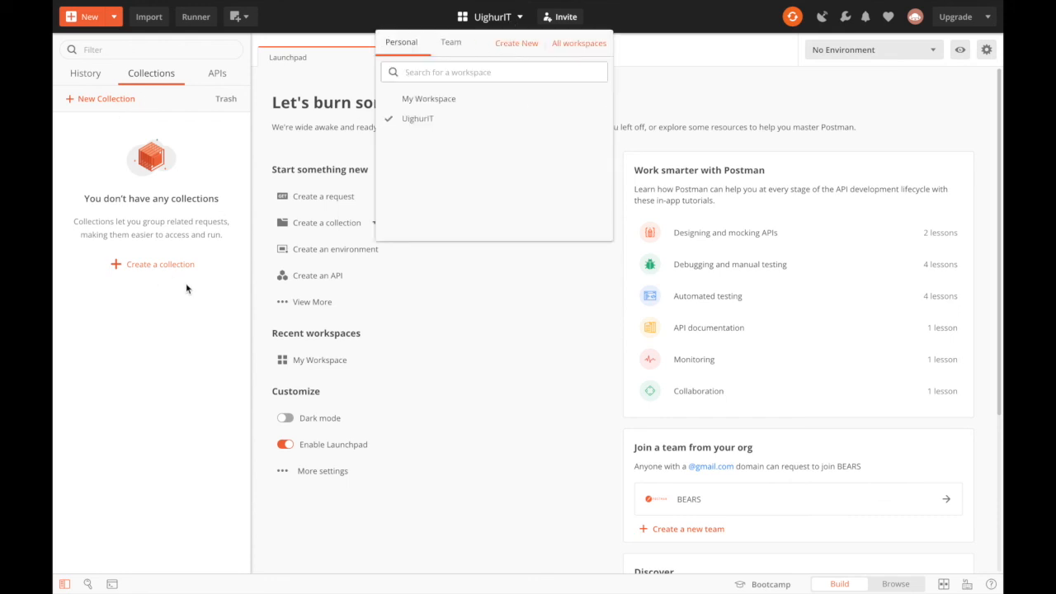
click(460, 45)
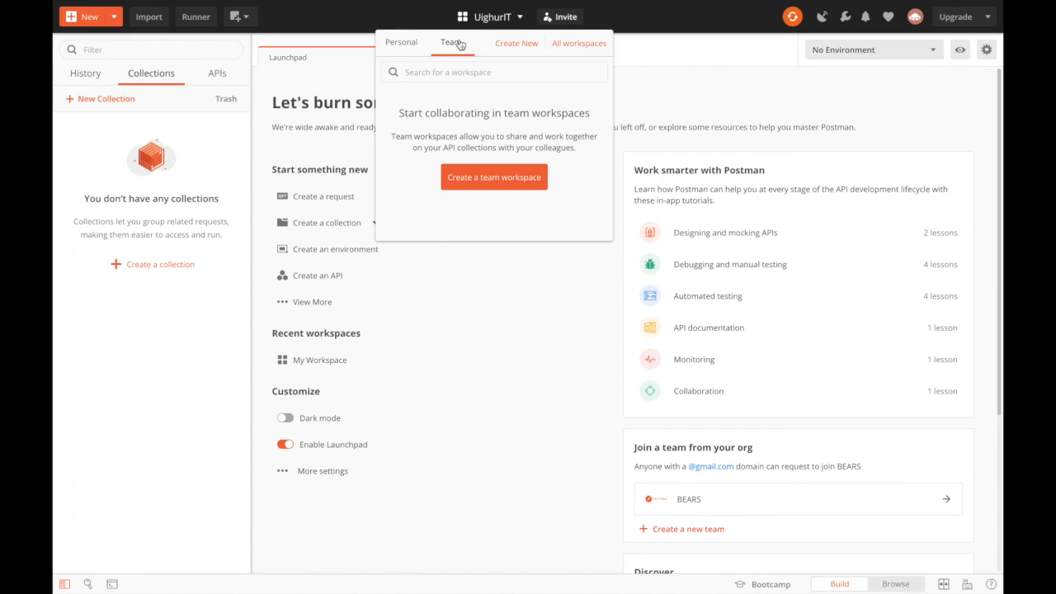
click(518, 18)
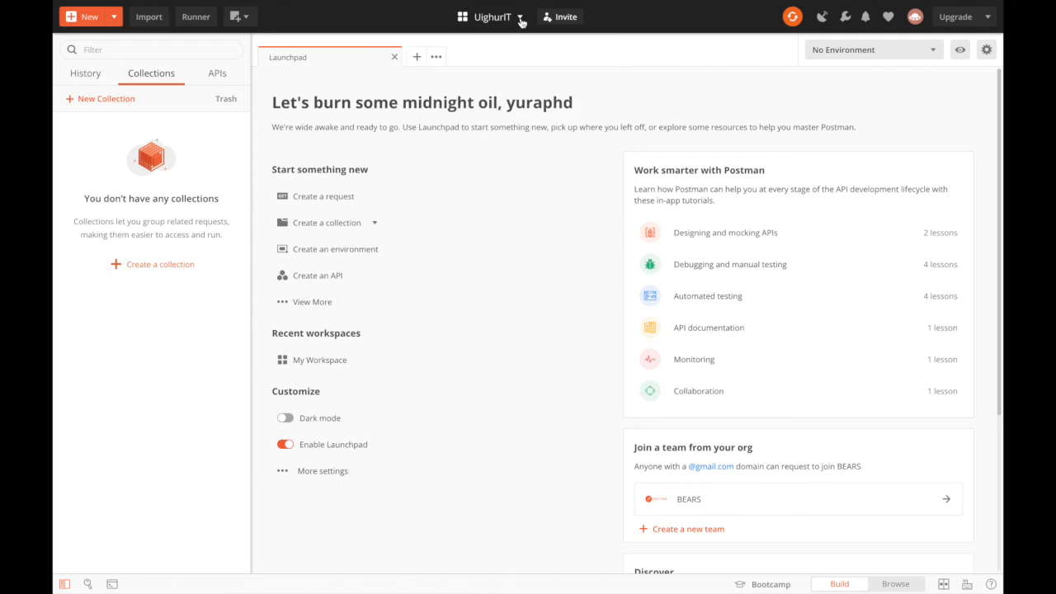
click(521, 18)
click(430, 99)
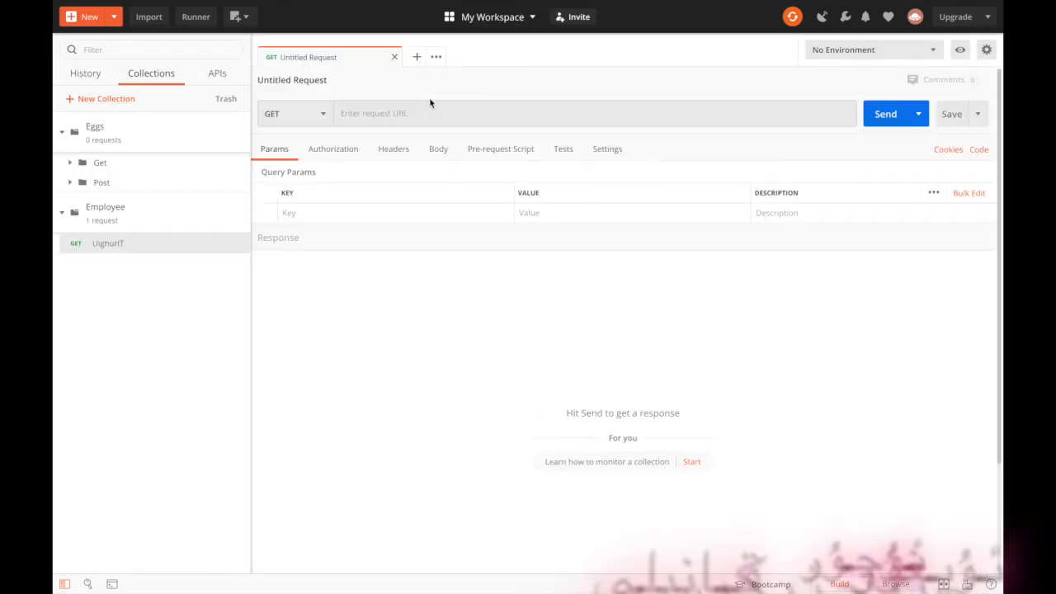